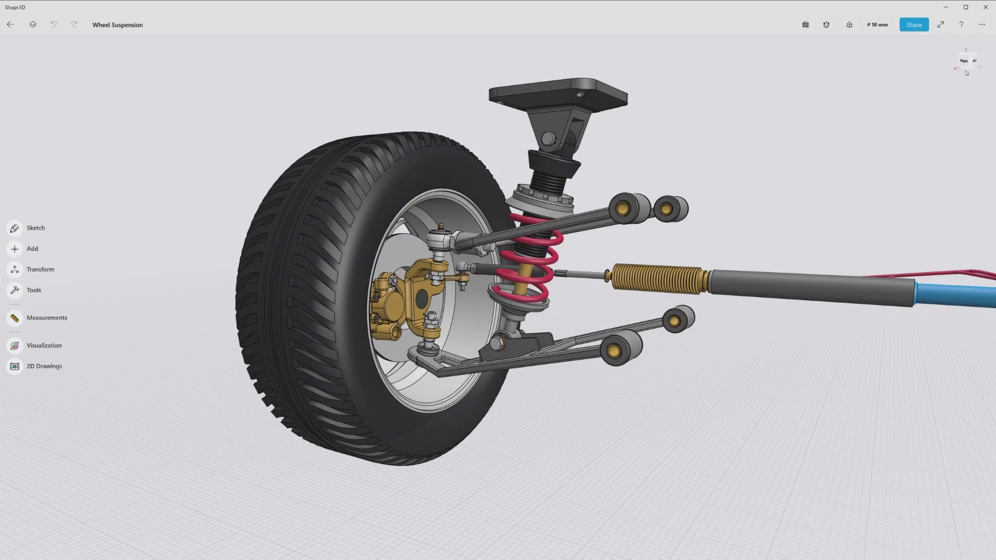
Step: Bring up Settings with Ctrl+comma to change the Appearance to Dark
{"action": "key", "text": "ctrl+comma"}
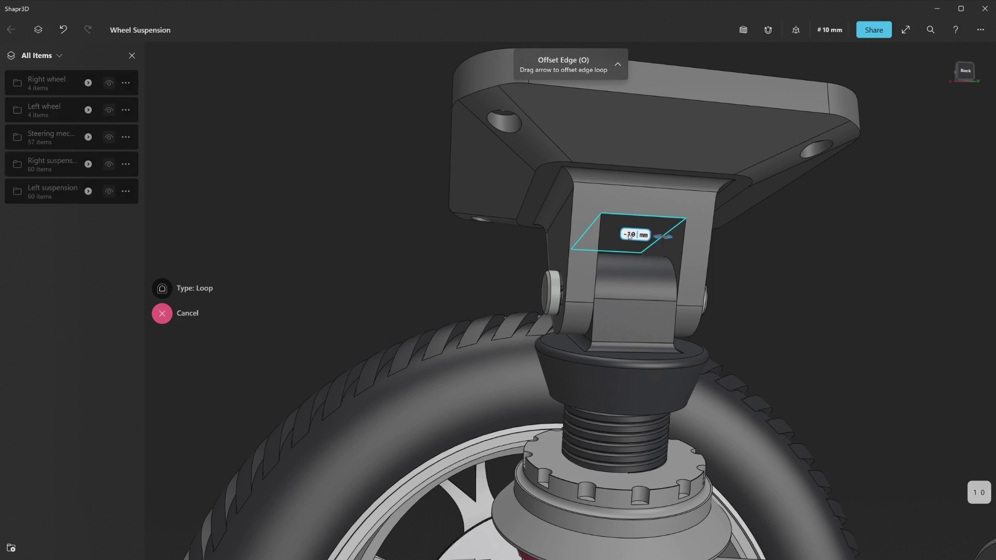
Step: Apply the 3 mm edge loop offset, then bring up Settings for Hotkeys
{"action": "key", "text": "Return"}
{"action": "key", "text": "Return"}
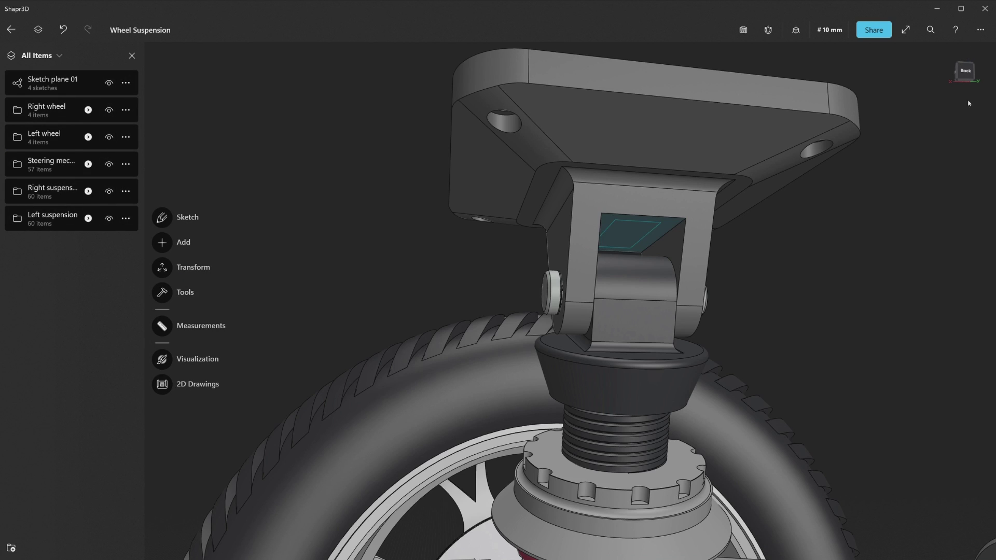
{"action": "key", "text": "ctrl+comma"}
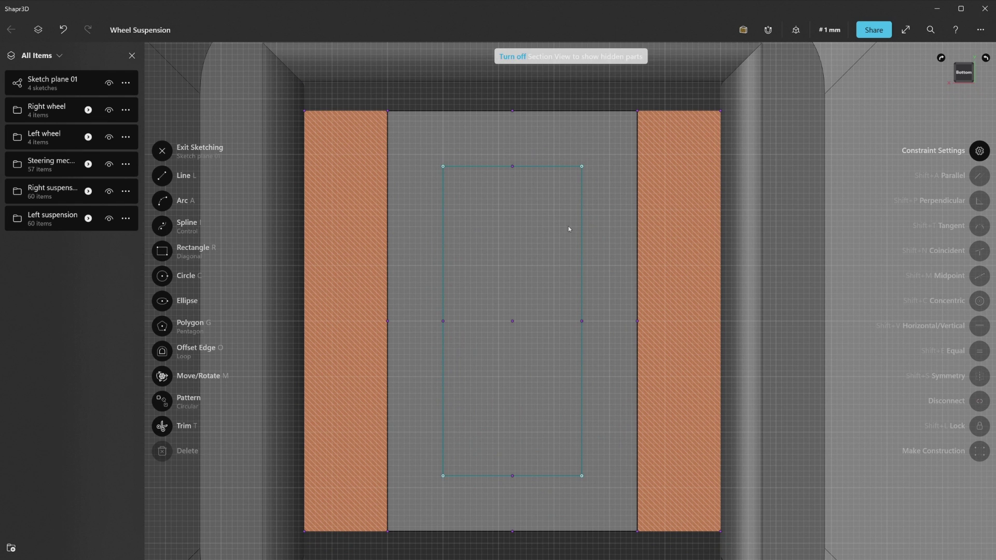
Step: Sketch a 90° arc over the rectangle's top and a 25 mm line across its middle
{"action": "key", "text": "a"}
{"action": "left_click", "coordinate": [443, 166]}
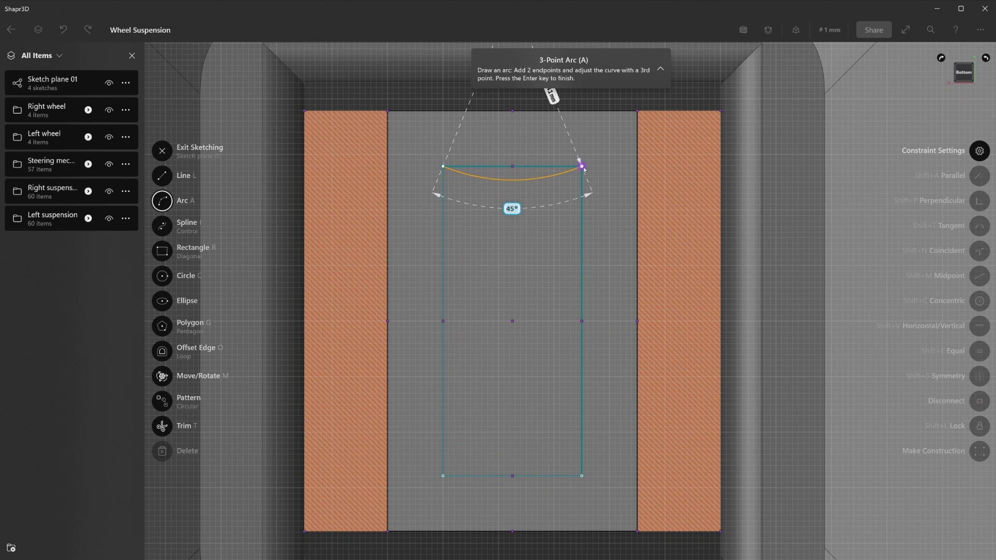
{"action": "left_click", "coordinate": [582, 166]}
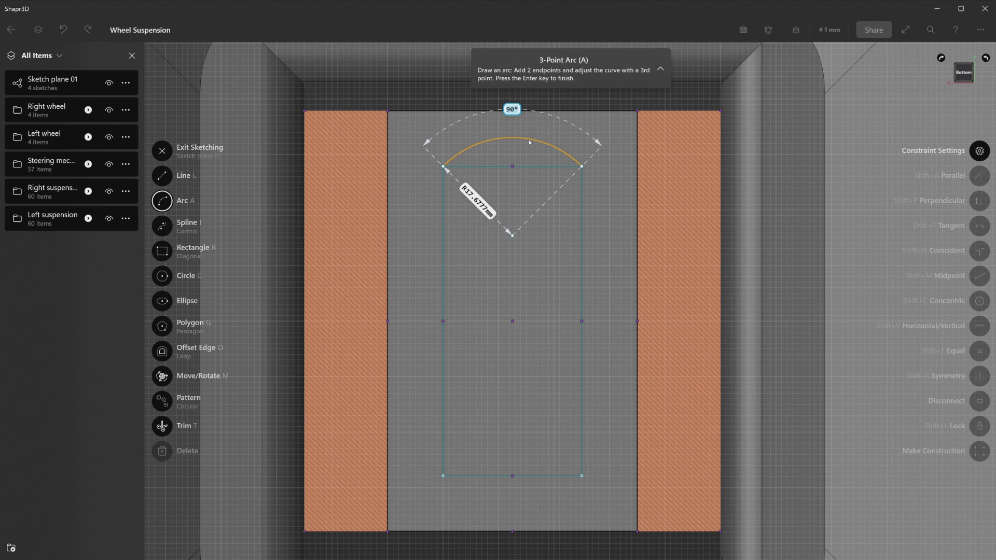
{"action": "left_click", "coordinate": [530, 143]}
{"action": "key", "text": "l"}
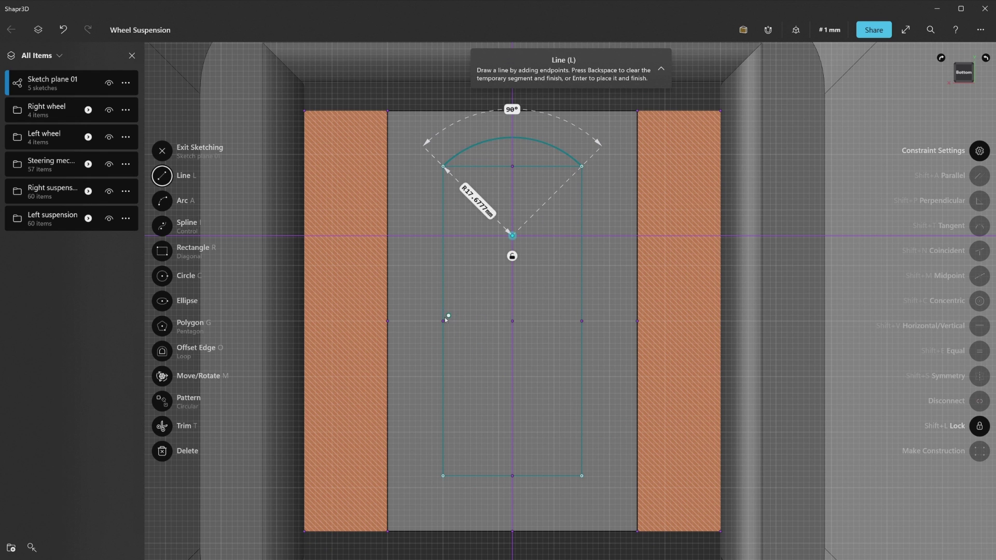
{"action": "left_click", "coordinate": [443, 321]}
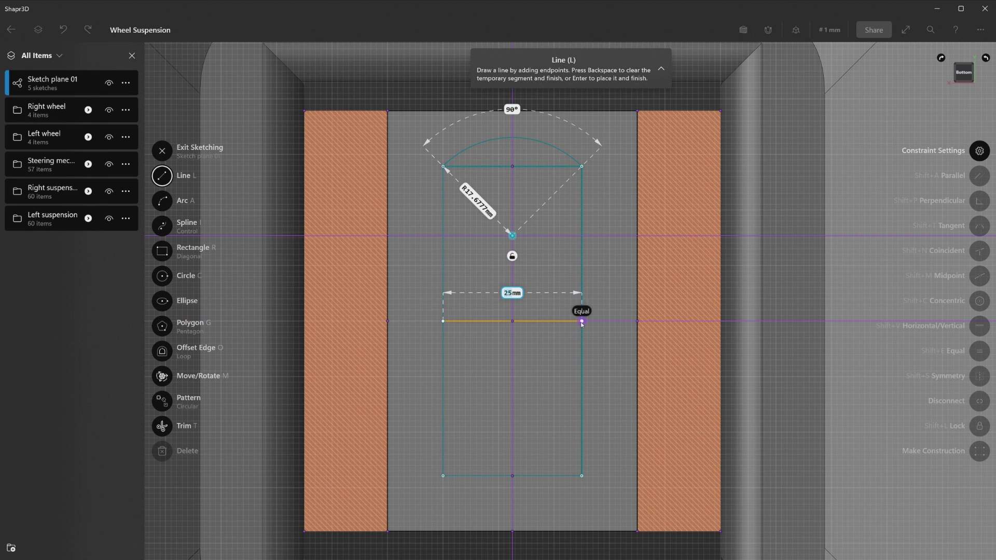
{"action": "left_click", "coordinate": [582, 321]}
{"action": "key", "text": "Escape"}
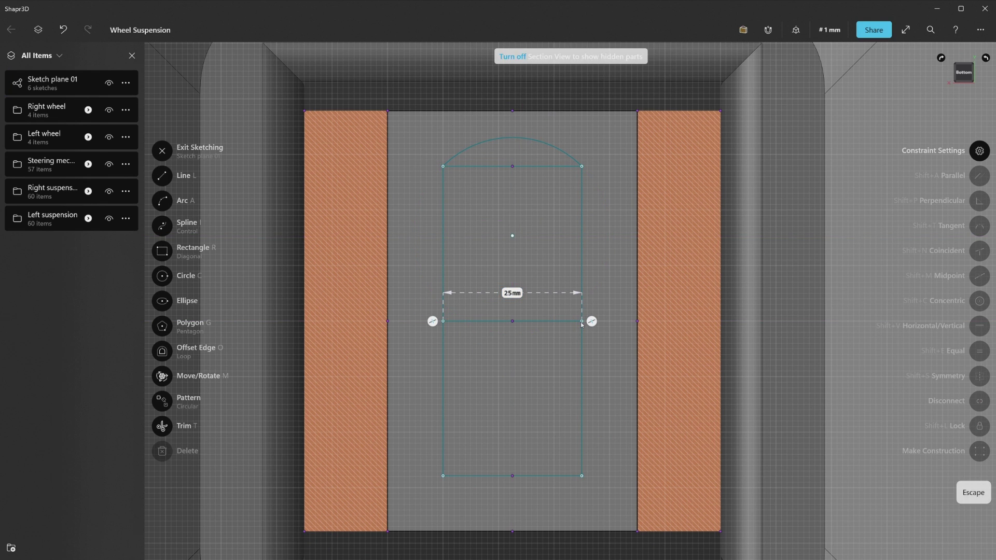
Step: Mirror the selected arc and line edges using the Mirror command from search
{"action": "key", "text": "Escape"}
{"action": "key", "text": "m"}
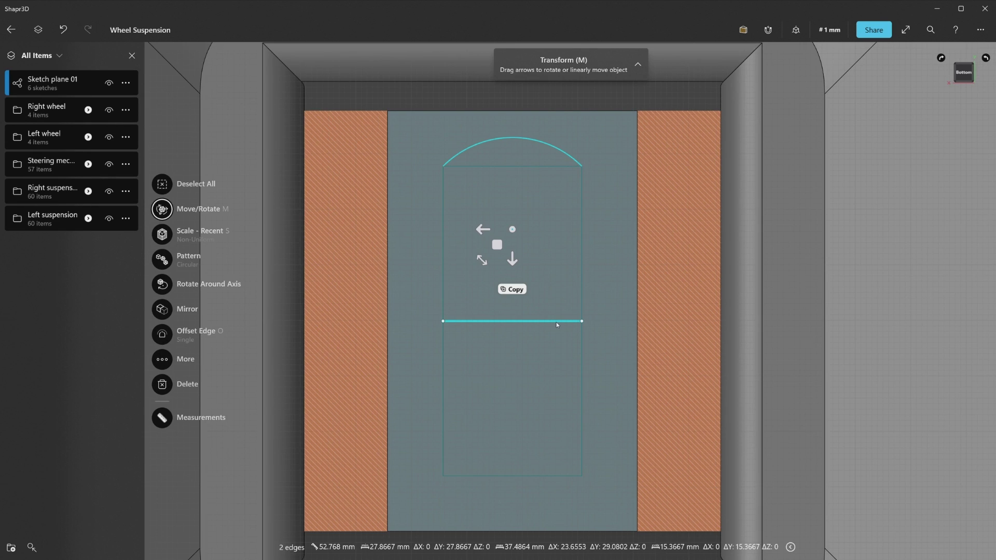
{"action": "type", "text": "x"}
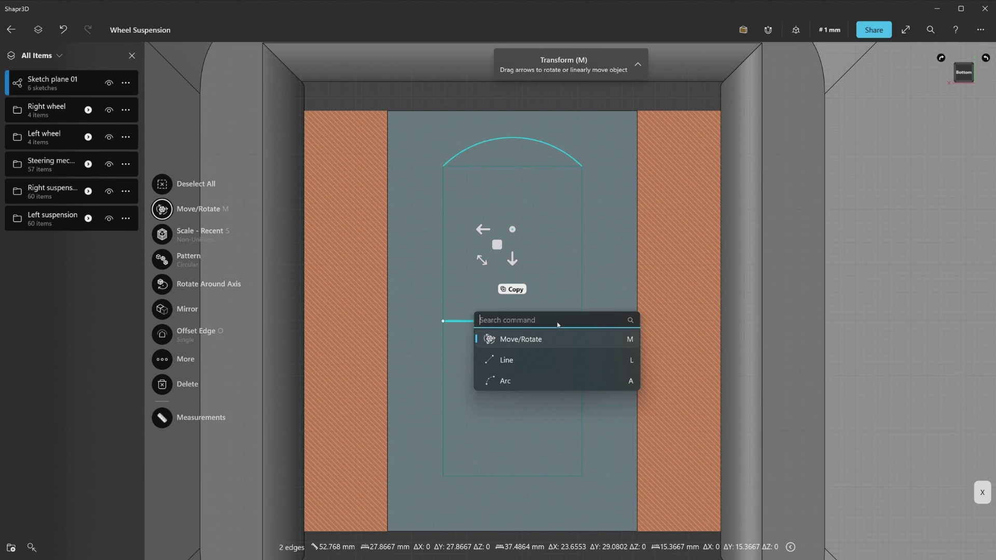
{"action": "type", "text": "mirro"}
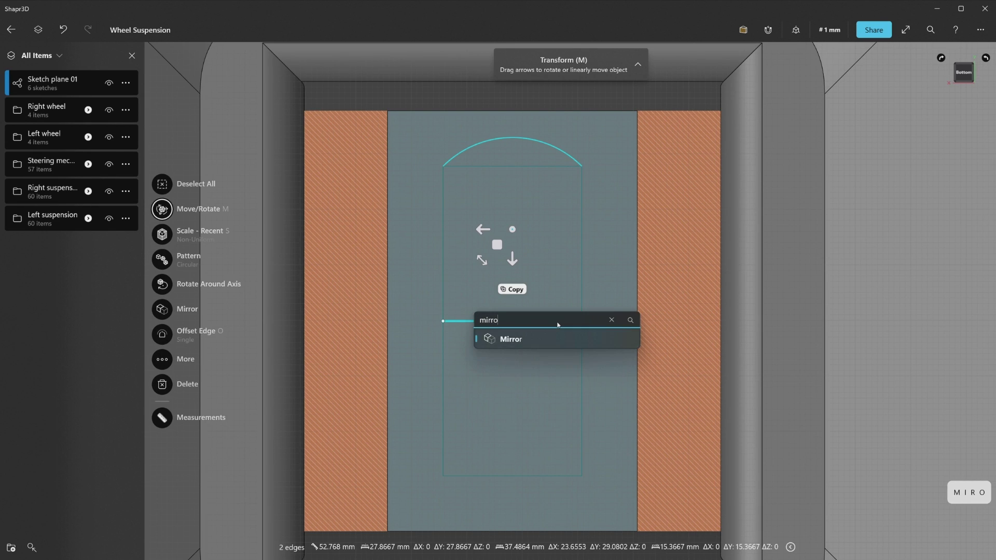
{"action": "key", "text": "Return"}
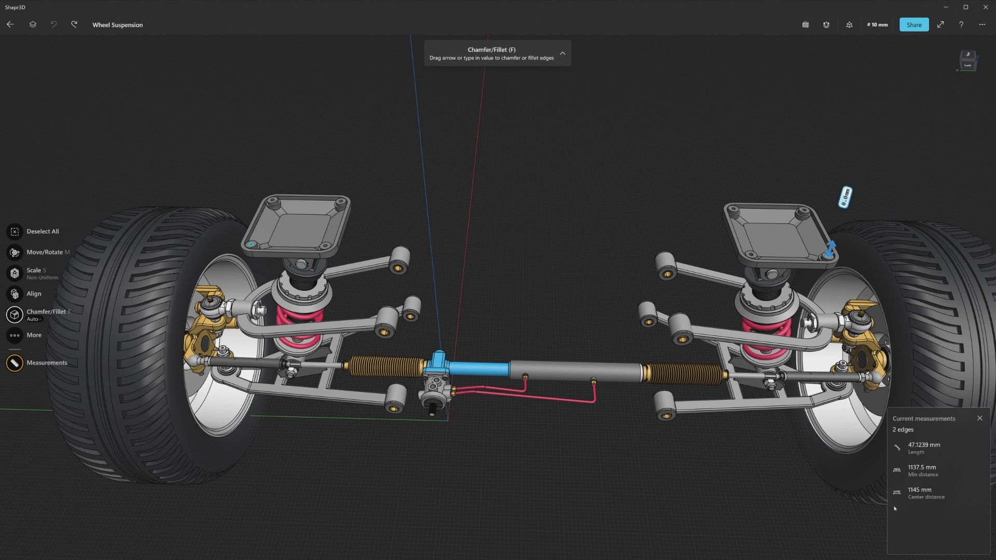
Step: Measure the steering-rack tube face (43.5 mm diameter), then clear the measurements
{"action": "left_click", "coordinate": [555, 372]}
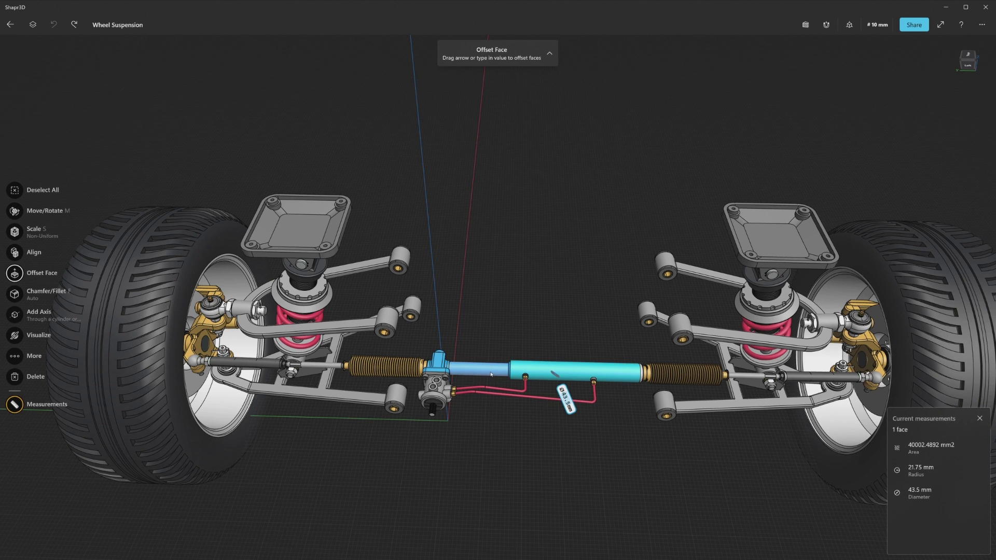
{"action": "left_click", "coordinate": [500, 433]}
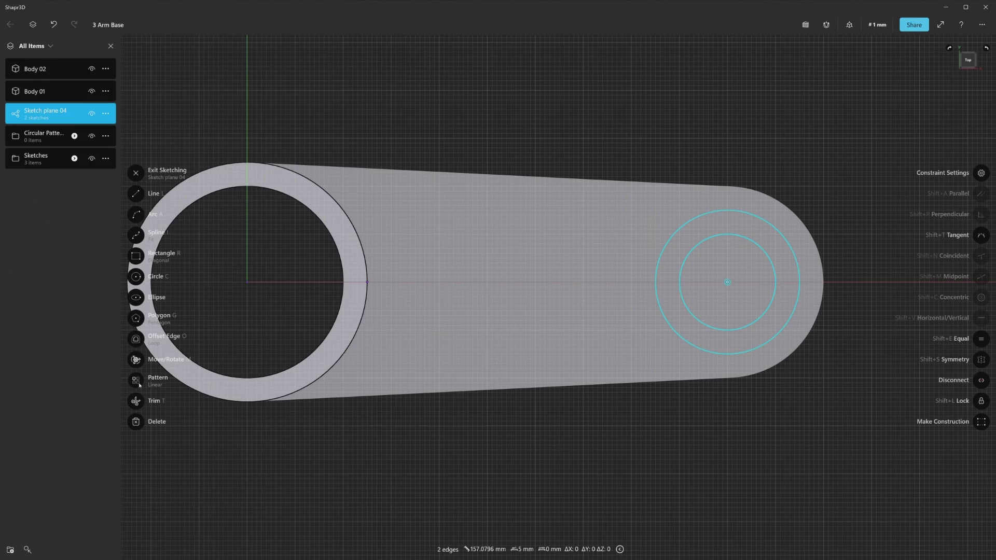
Step: Linearly pattern the circle pairs at -45 mm spacing
{"action": "left_click", "coordinate": [137, 381]}
{"action": "type", "text": "-45"}
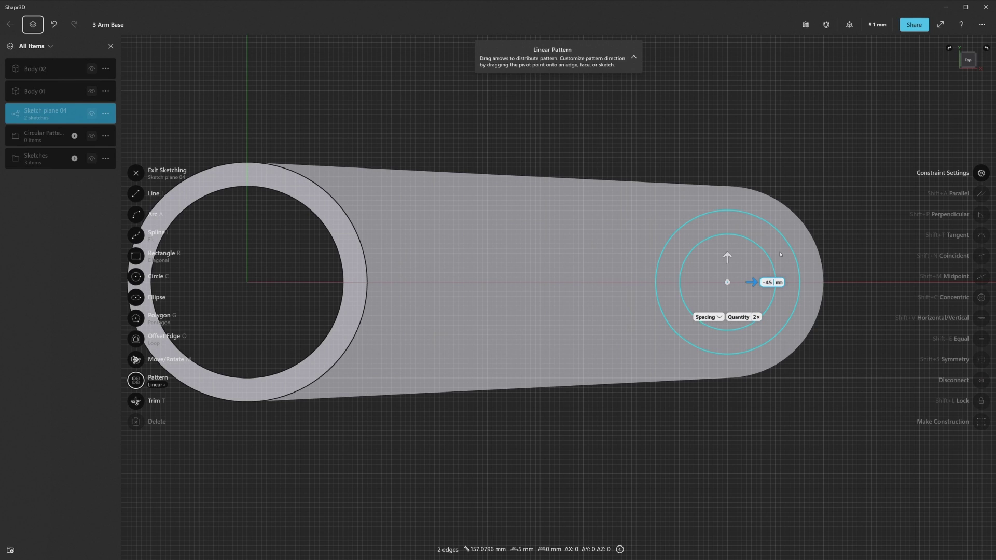
{"action": "key", "text": "Return"}
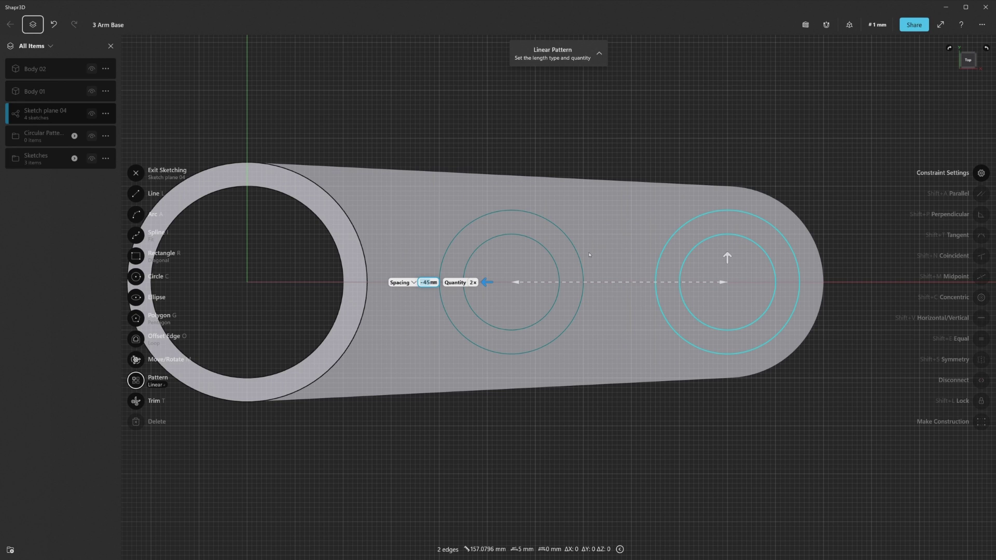
{"action": "key", "text": "Escape"}
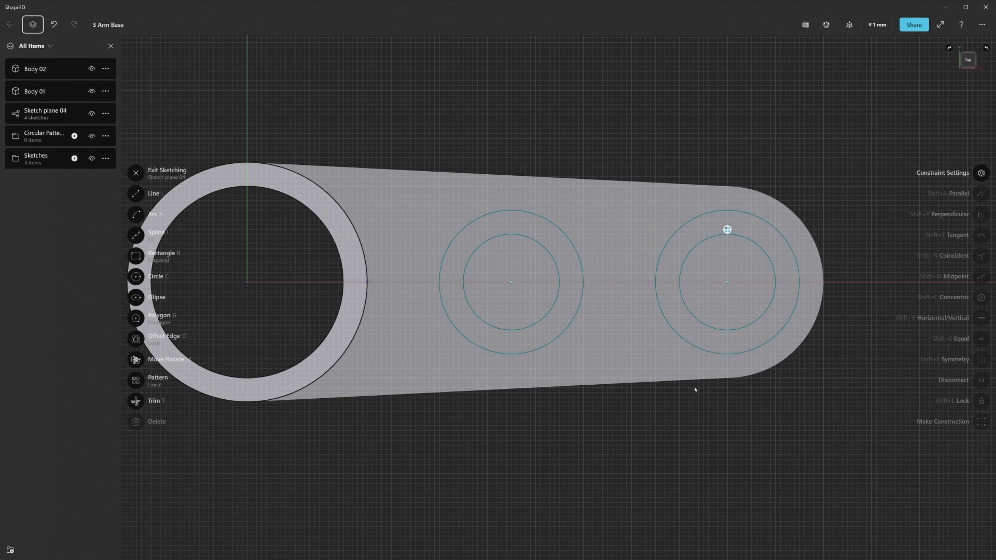
Step: Change the patterned inner circle's diameter from 20 mm to 15 mm
{"action": "left_click", "coordinate": [727, 230]}
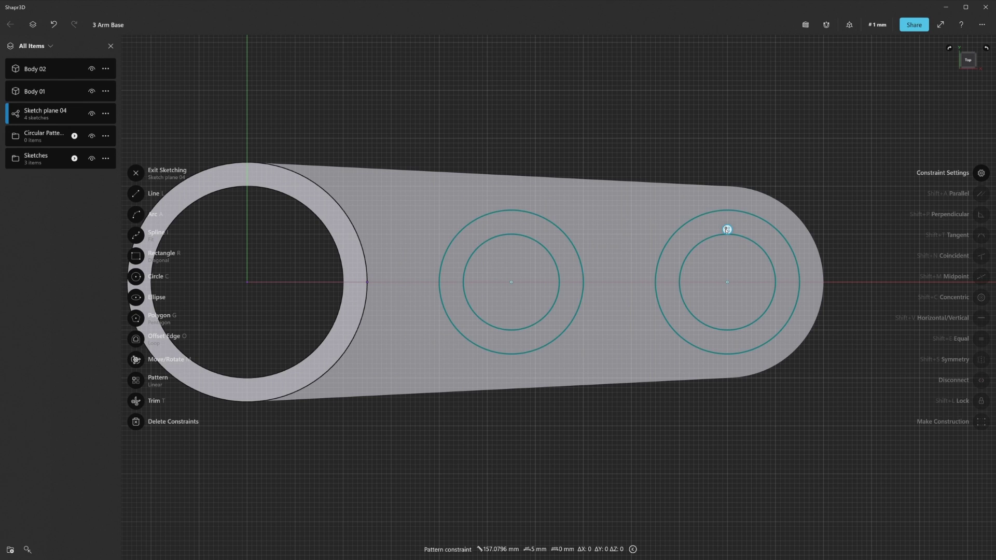
{"action": "left_click", "coordinate": [774, 271]}
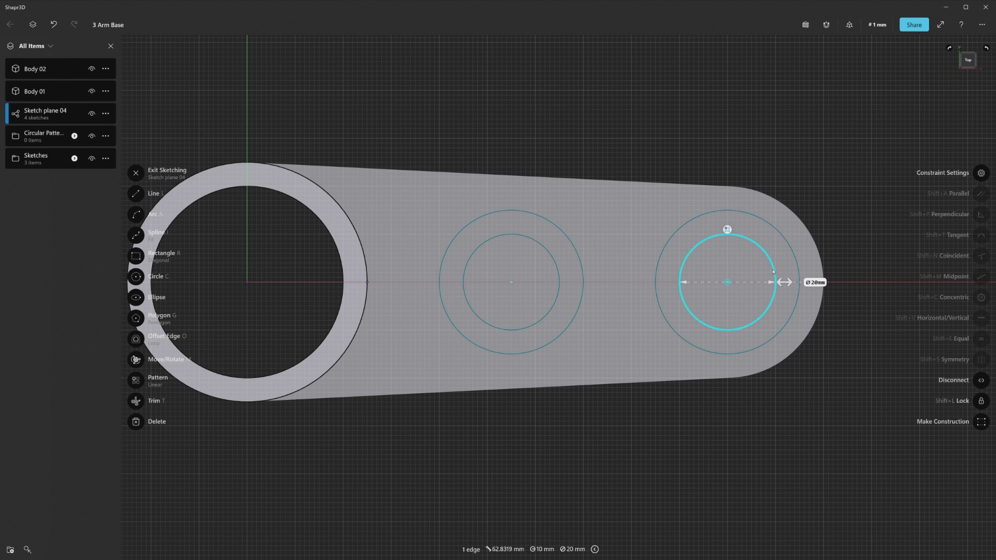
{"action": "left_click", "coordinate": [819, 283]}
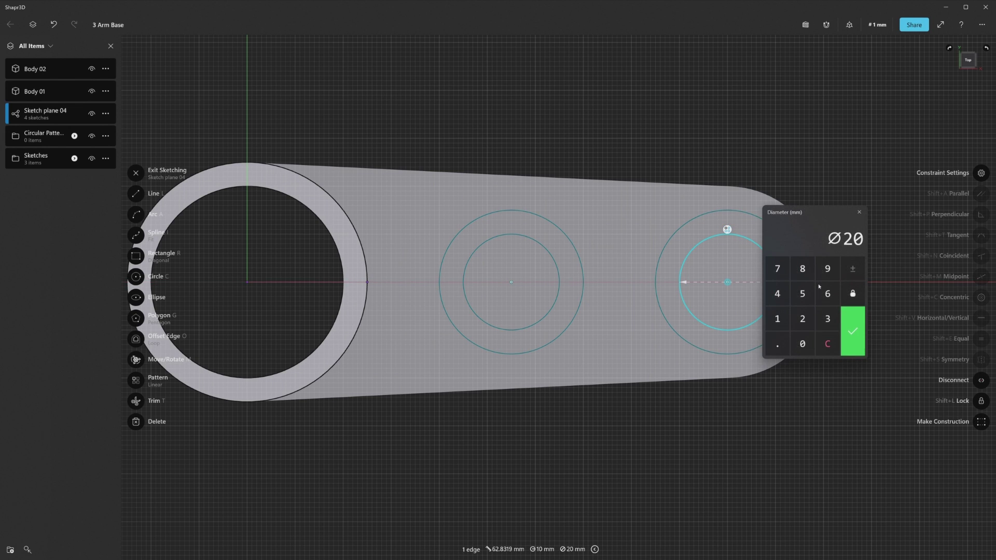
{"action": "left_click", "coordinate": [786, 321]}
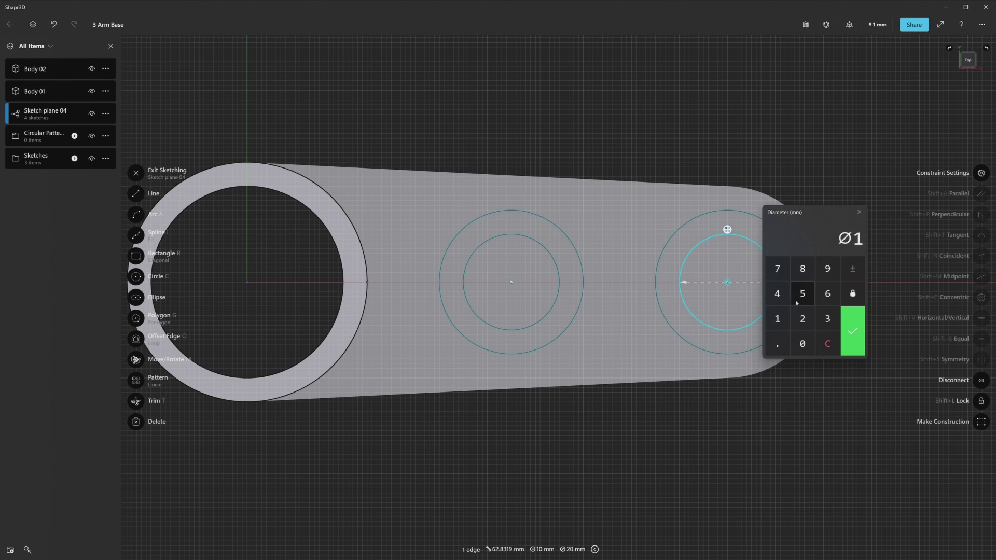
{"action": "left_click", "coordinate": [851, 329]}
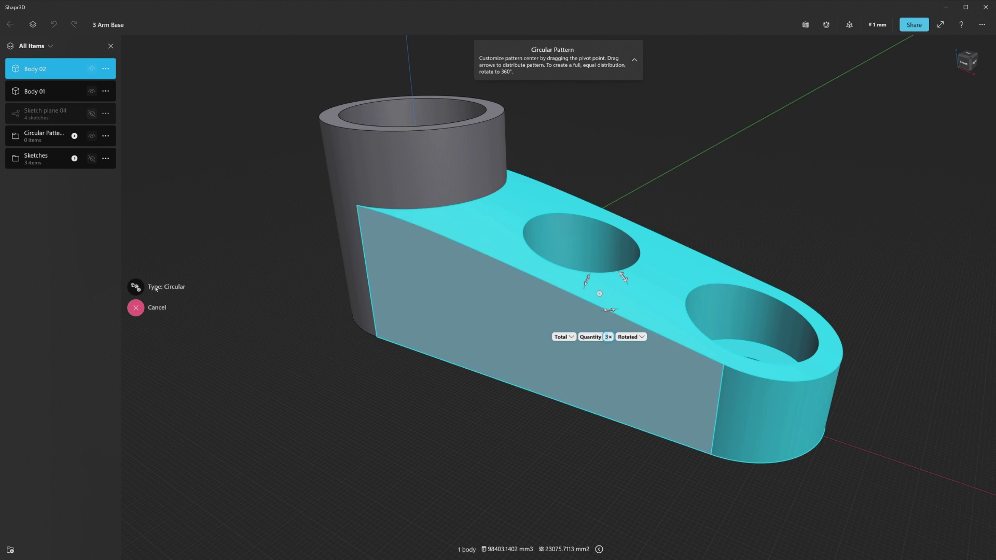
Step: Circularly pattern the arm body over 360° around the cylinder, then rescale the three-armed part
{"action": "left_click", "coordinate": [156, 287]}
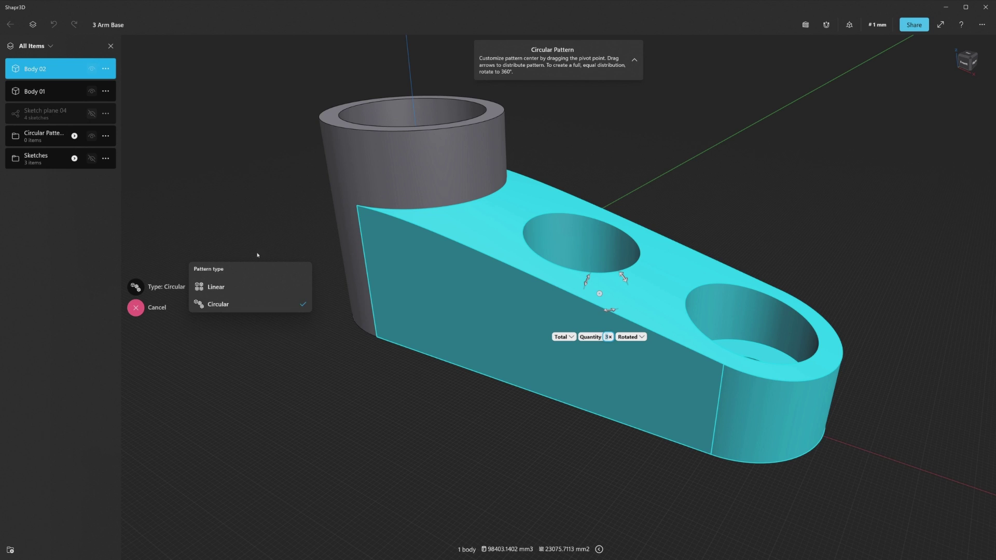
{"action": "left_click", "coordinate": [411, 121]}
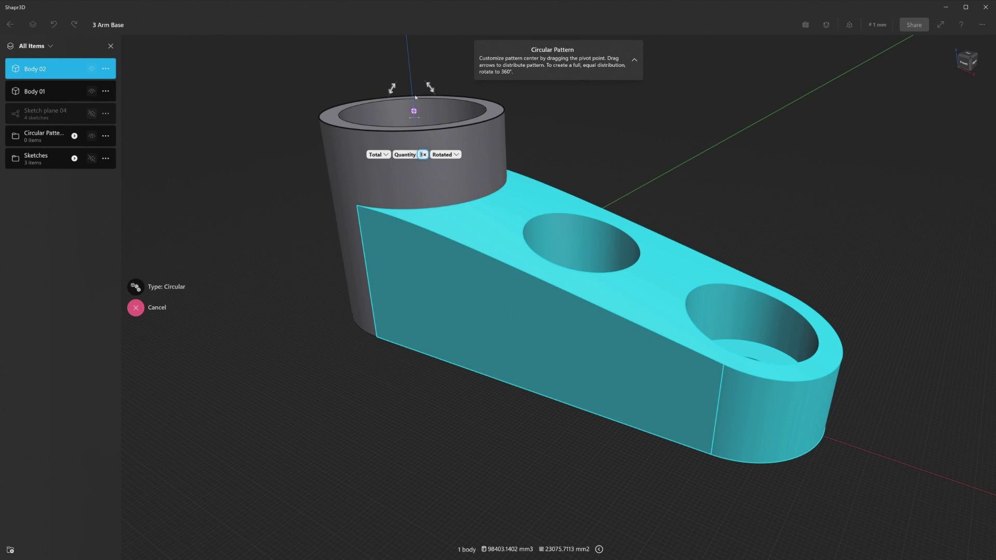
{"action": "left_click", "coordinate": [417, 117]}
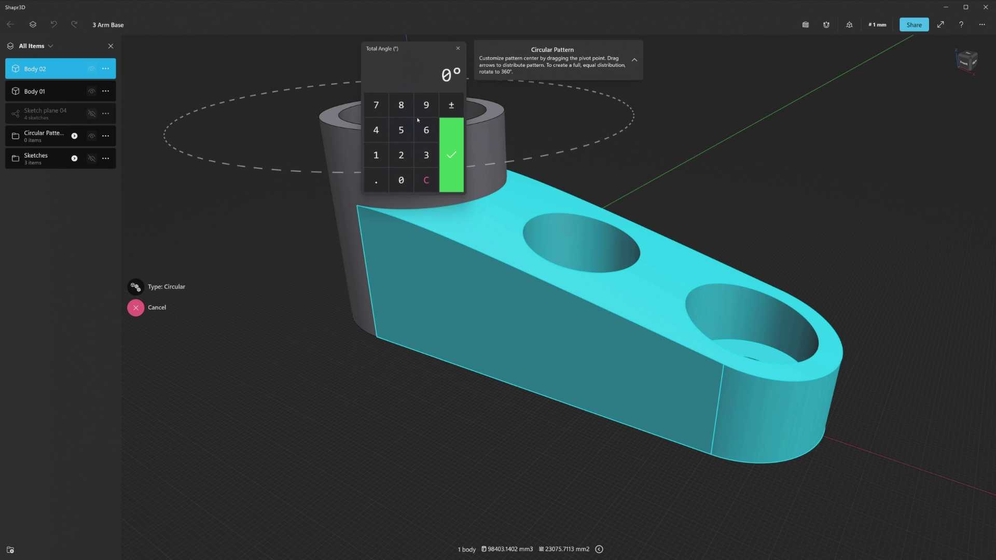
{"action": "key", "text": "Return"}
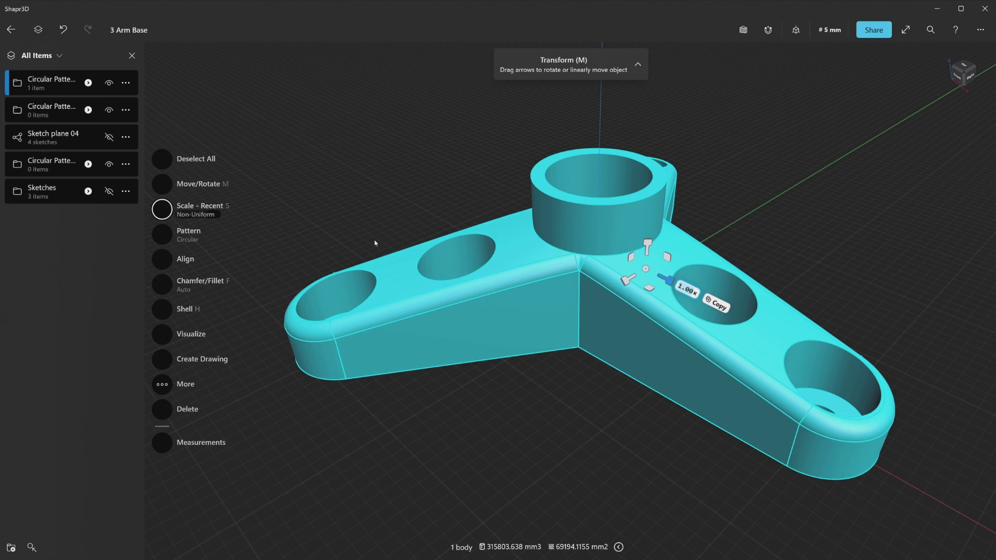
{"action": "left_click", "coordinate": [179, 210]}
{"action": "mouse_move", "coordinate": [648, 244]}
{"action": "left_mouse_down"}
{"action": "mouse_move", "coordinate": [654, 220]}
{"action": "mouse_move", "coordinate": [643, 297]}
{"action": "left_mouse_up"}
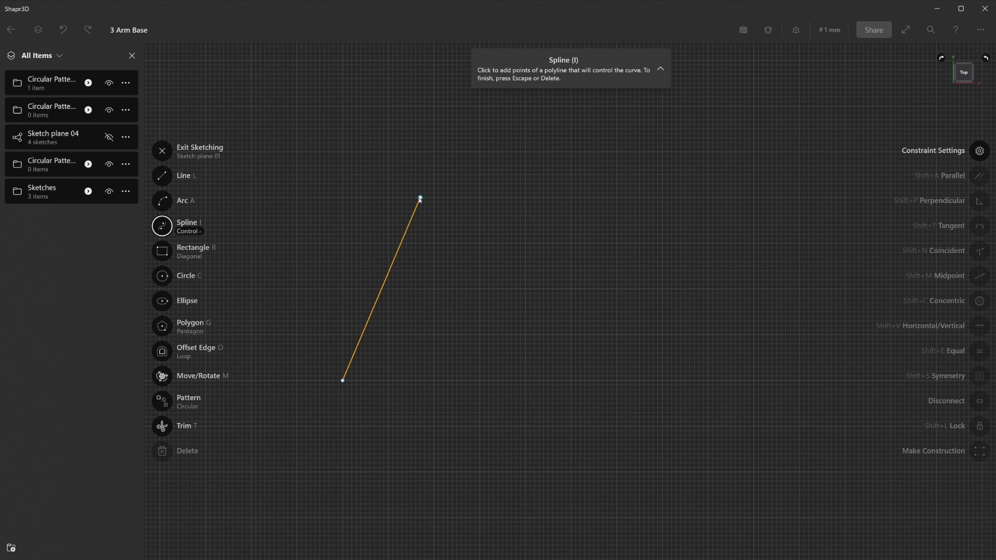
Step: Draw a control-point spline by placing its remaining control points
{"action": "left_click", "coordinate": [507, 353]}
{"action": "left_click", "coordinate": [726, 430]}
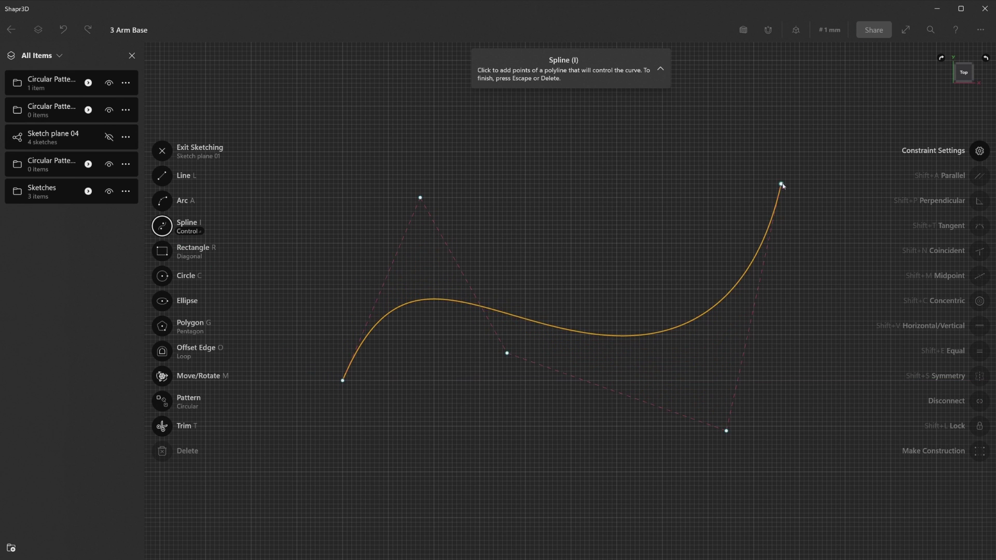
{"action": "left_click", "coordinate": [781, 183]}
{"action": "left_click", "coordinate": [841, 294]}
{"action": "key", "text": "Escape"}
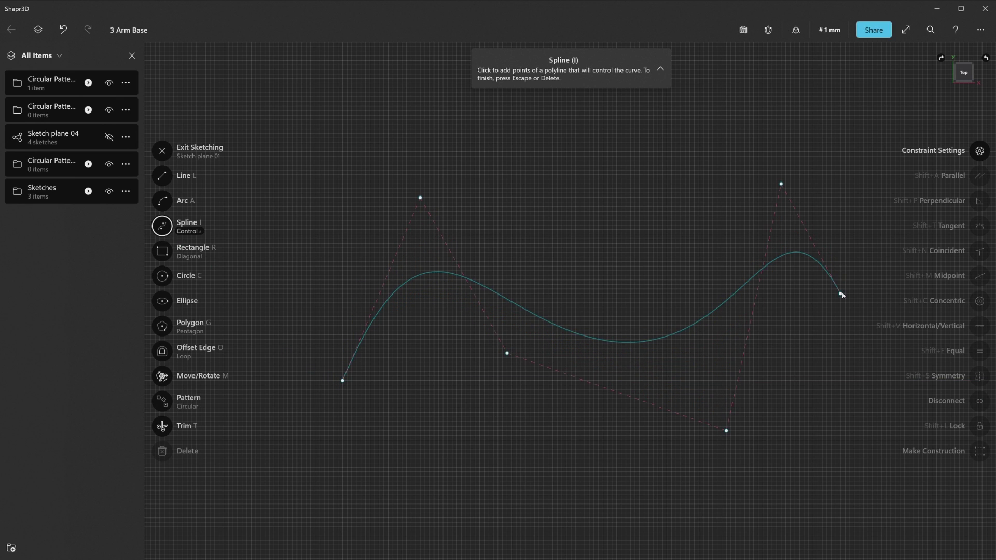
Step: Reshape the spline by dragging the left peak and another control point lower
{"action": "left_click", "coordinate": [187, 232]}
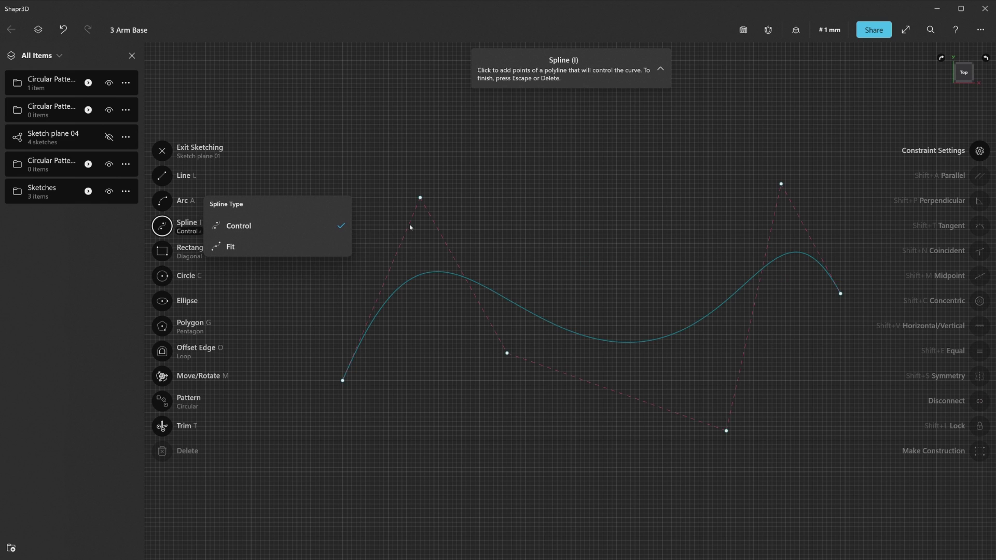
{"action": "left_click", "coordinate": [421, 197]}
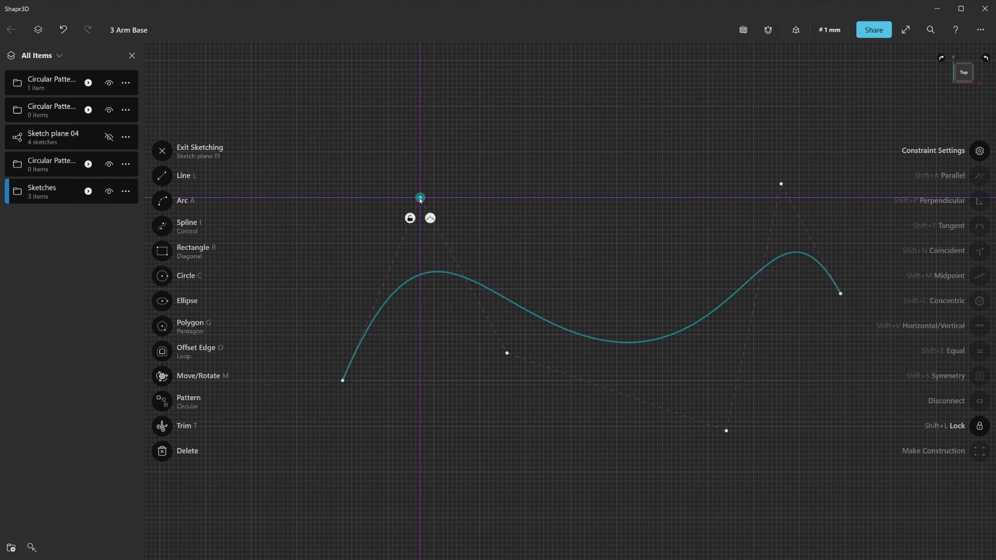
{"action": "left_click_drag", "start_coordinate": [421, 197], "coordinate": [430, 294]}
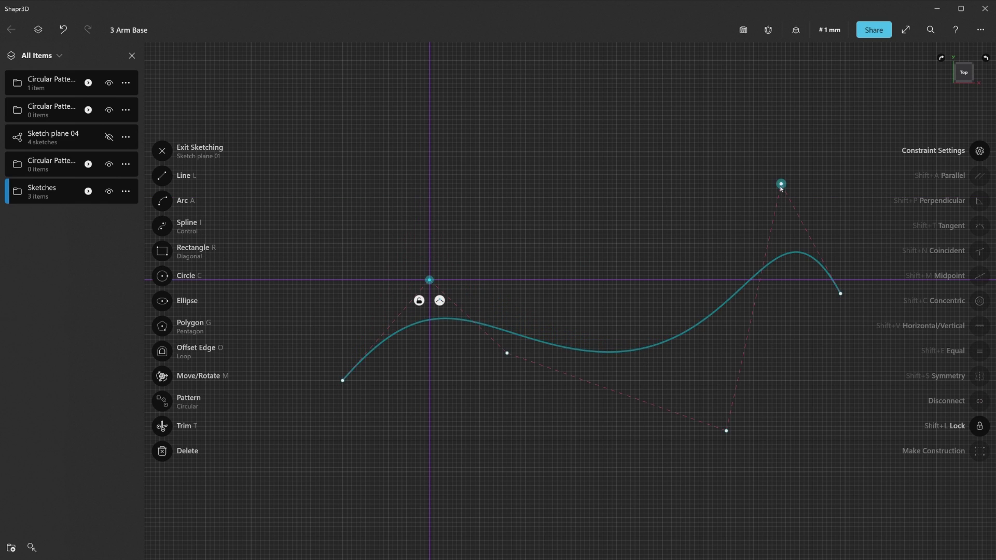
{"action": "left_click_drag", "start_coordinate": [781, 187], "coordinate": [777, 289]}
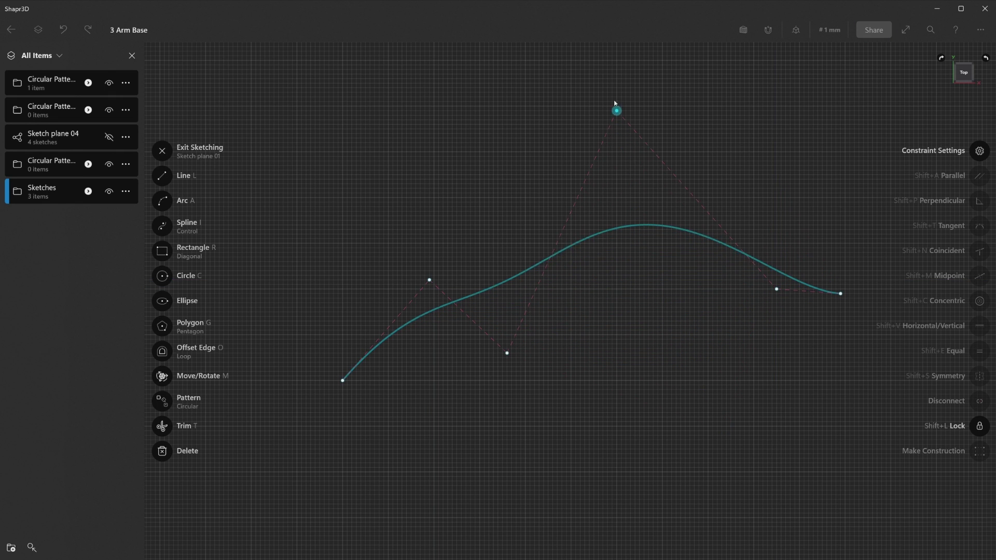